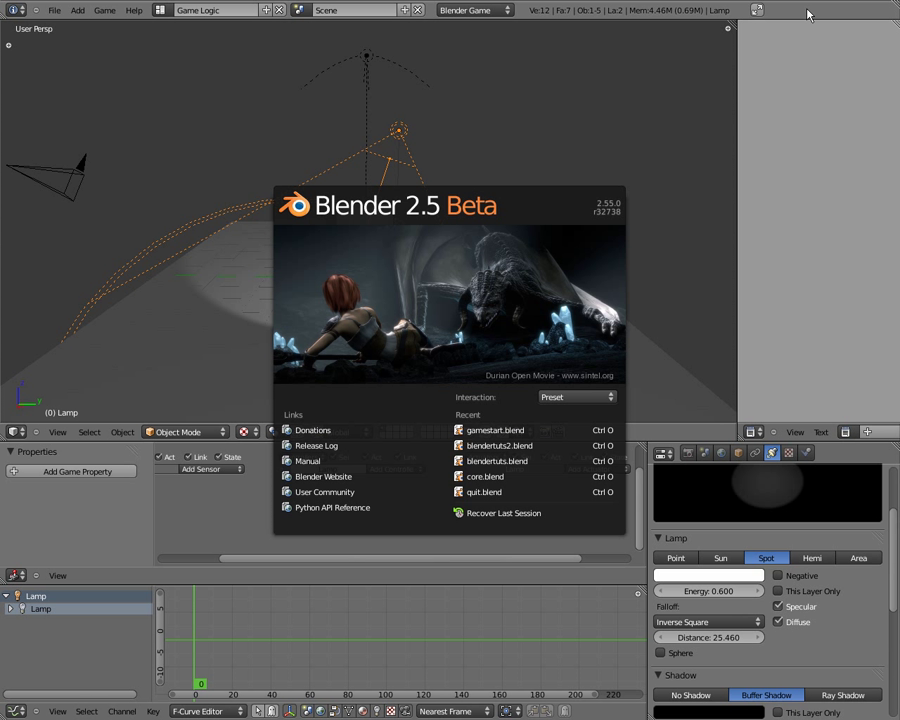
# Step: Dismiss the Blender 2.5 splash screen to reveal the spot-lit cube scene
pyautogui.click(808, 14)
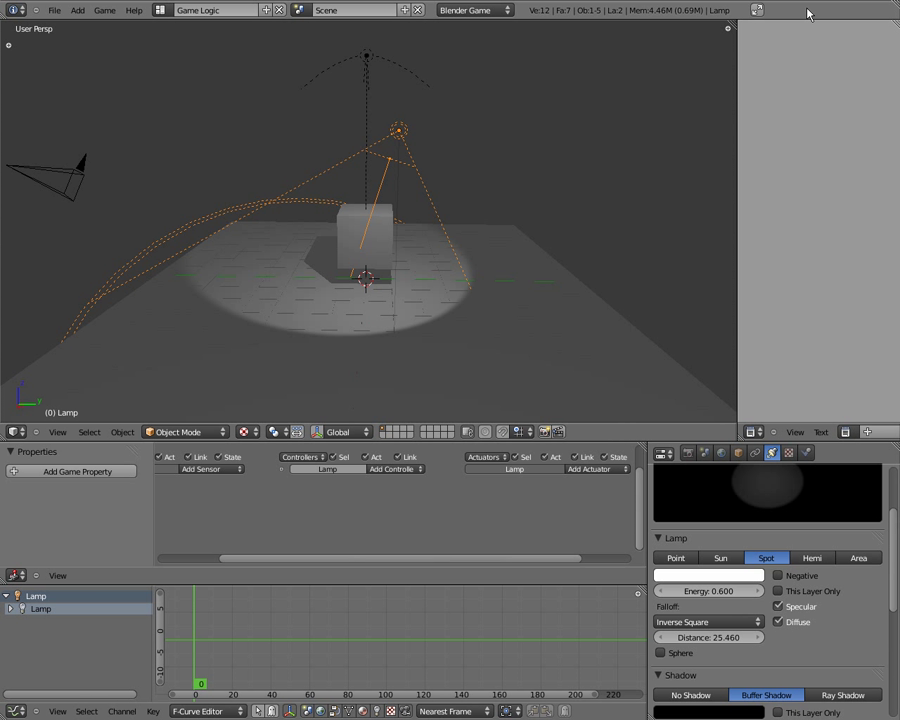
pyautogui.moveTo(464, 293); pyautogui.dragTo(325, 279, button='middle')
pyautogui.moveTo(396, 281); pyautogui.dragTo(400, 274, button='middle')
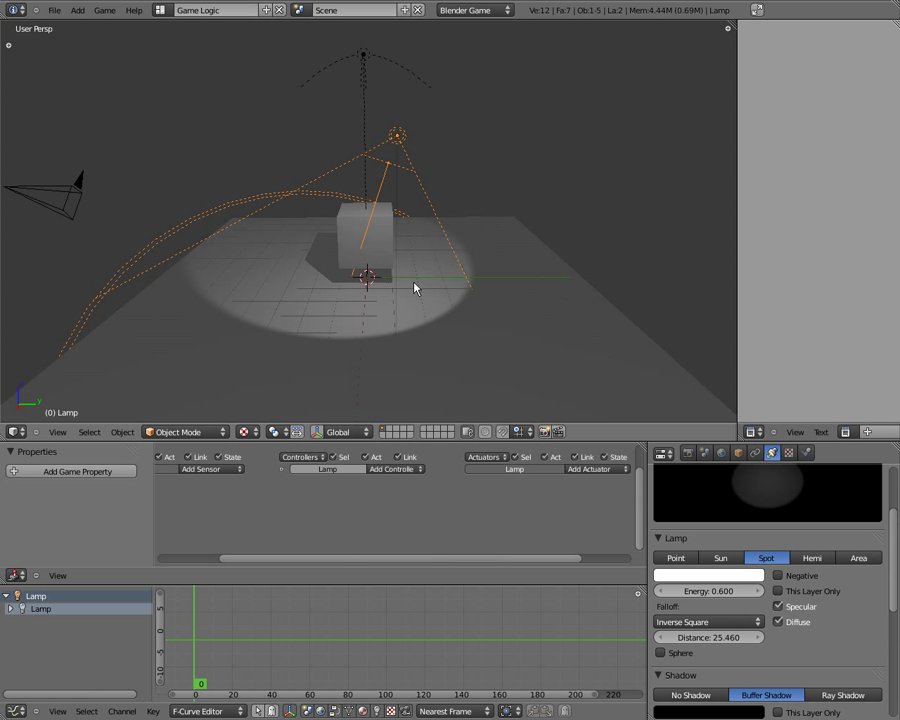
pyautogui.moveTo(362, 271); pyautogui.dragTo(450, 273, button='middle')
pyautogui.moveTo(291, 277); pyautogui.dragTo(298, 270, button='middle')
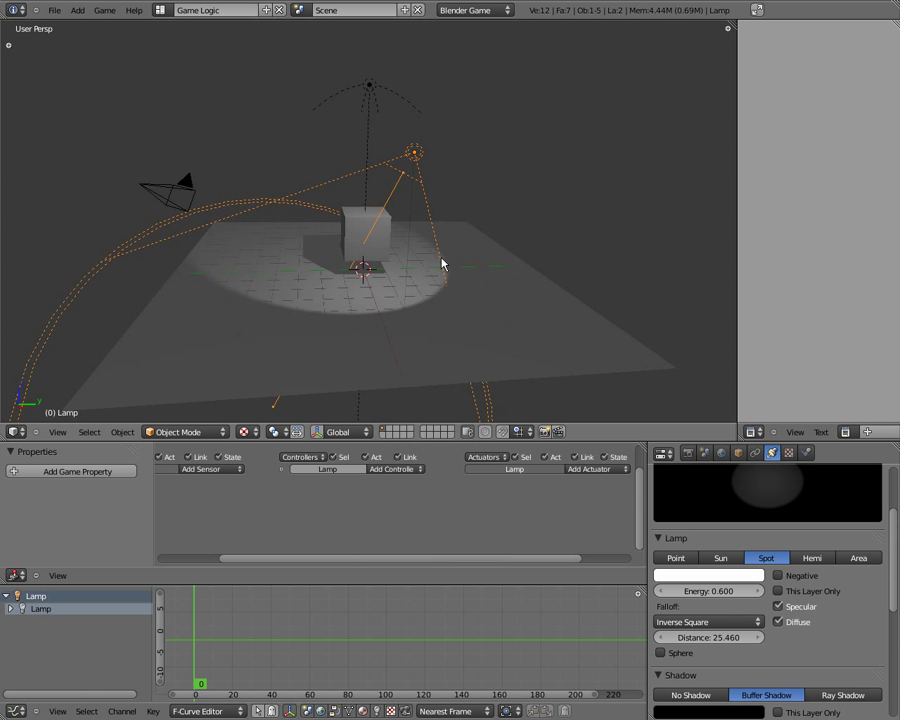
pyautogui.moveTo(466, 289); pyautogui.dragTo(341, 270, button='middle')
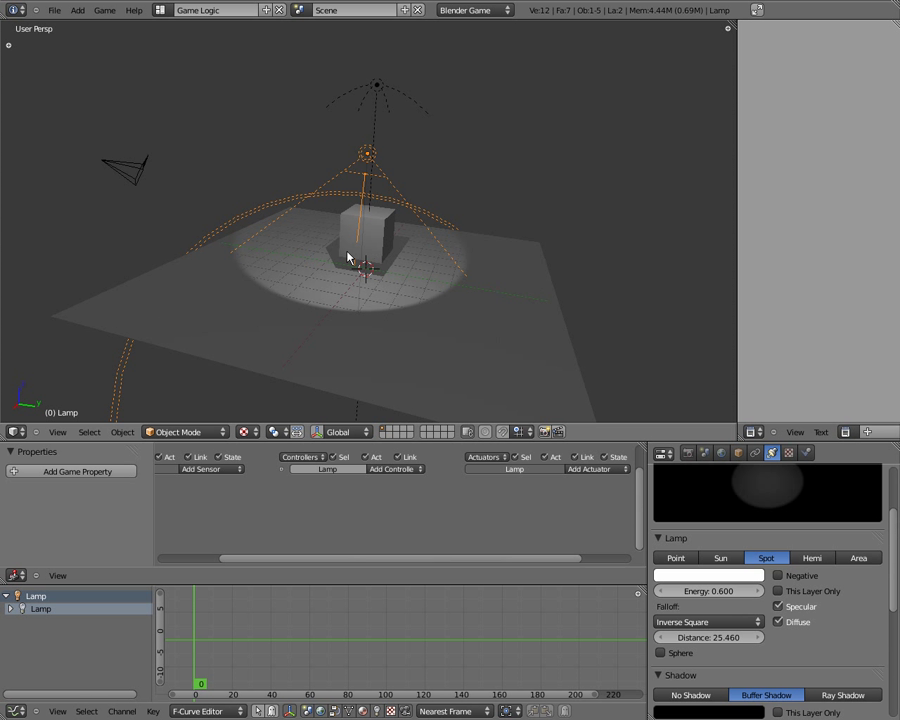
pyautogui.moveTo(395, 261)
pyautogui.mouseDown(button='middle')
pyautogui.moveTo(358, 238)
pyautogui.moveTo(390, 243)
pyautogui.mouseUp(button='middle')
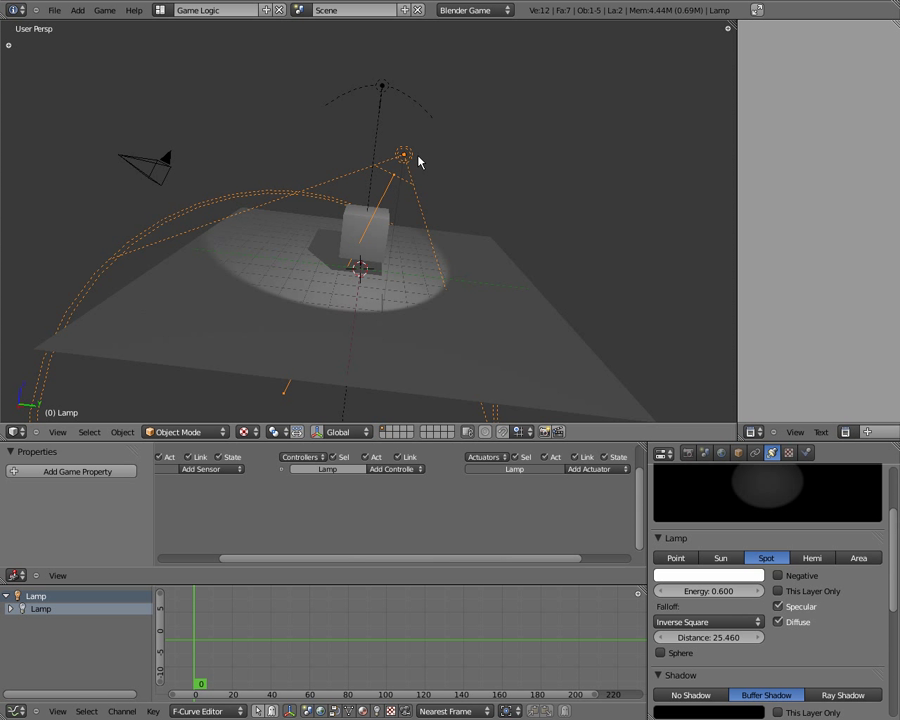
pyautogui.moveTo(451, 209); pyautogui.dragTo(420, 281, button='middle')
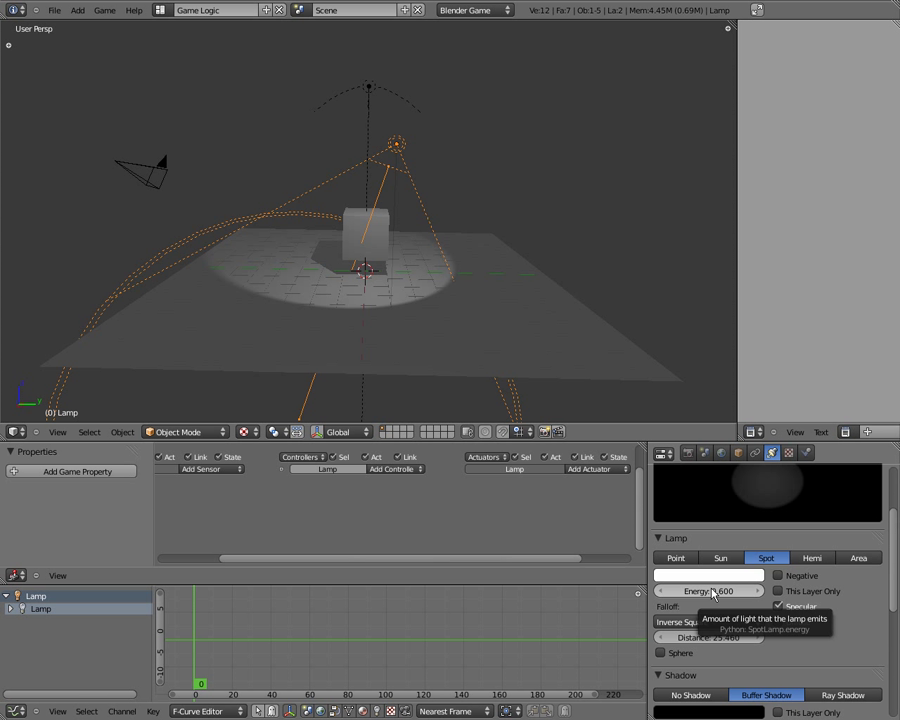
# Step: Keyframe the lamp Energy at frame 0, a brighter value at frame 20, and 0.260 at frame 40
pyautogui.press('i')
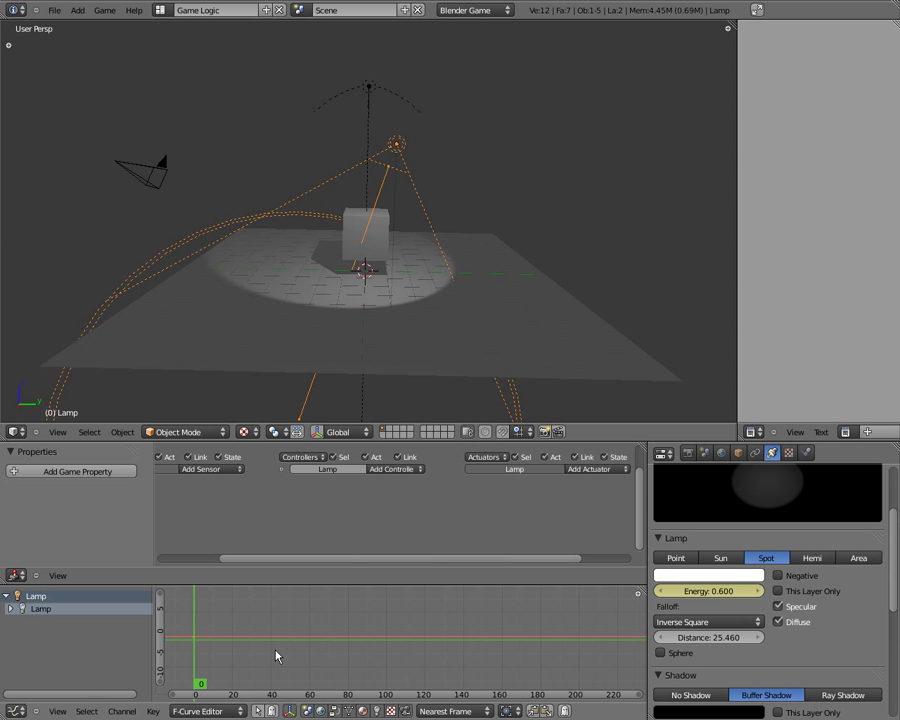
pyautogui.moveTo(196, 640); pyautogui.dragTo(234, 641)
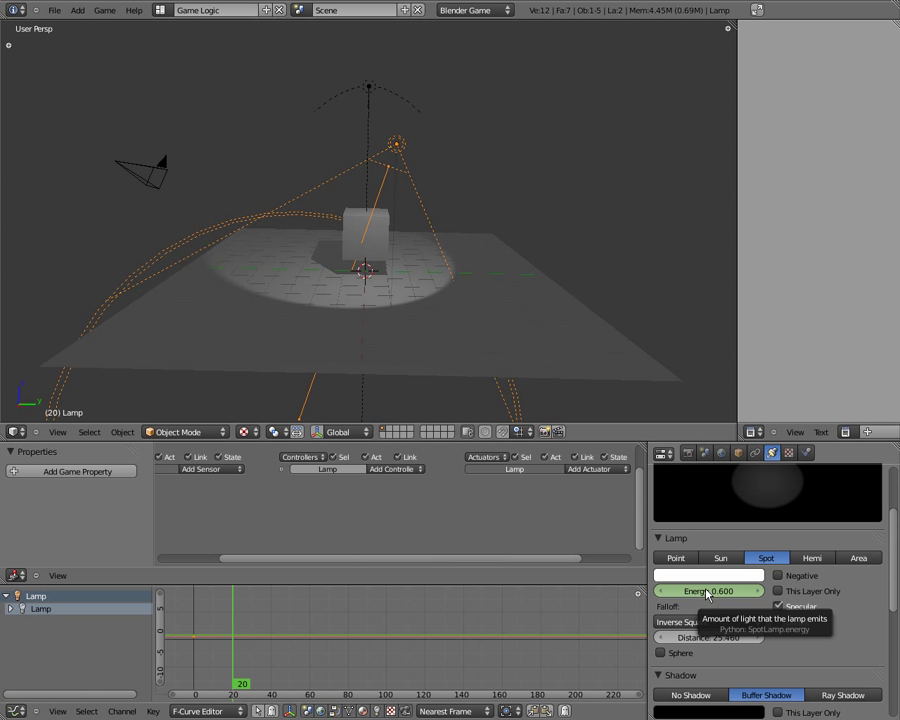
pyautogui.moveTo(706, 593); pyautogui.dragTo(800, 598)
pyautogui.press('i')
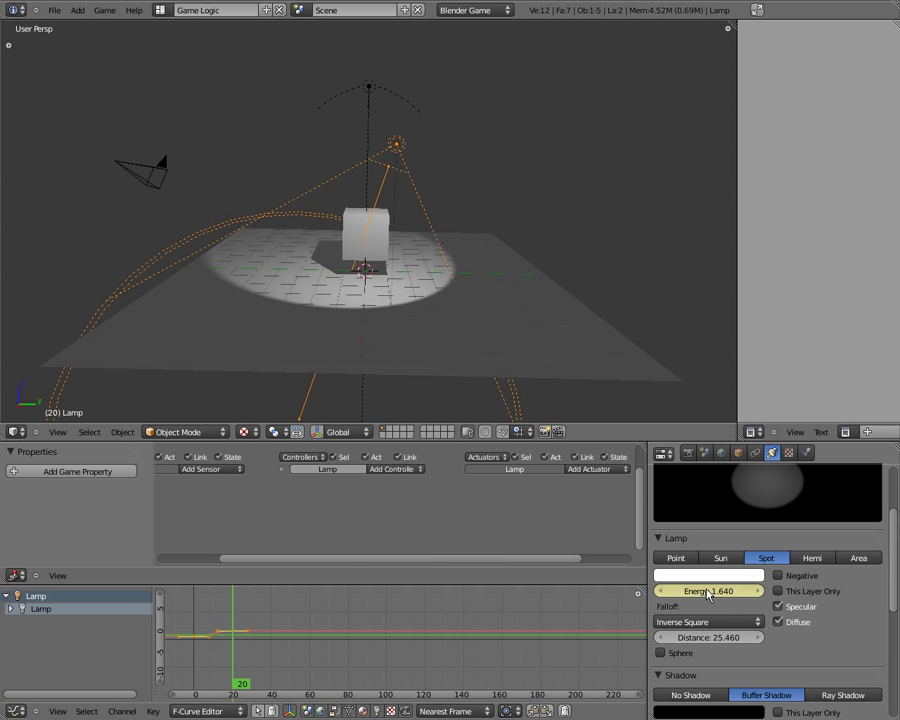
pyautogui.click(272, 645)
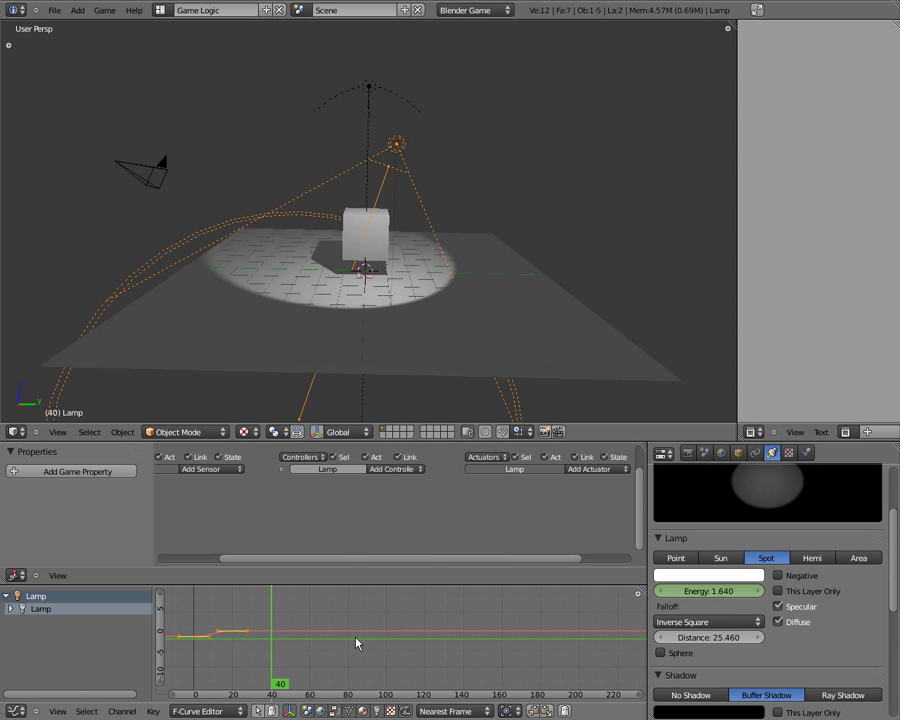
pyautogui.moveTo(703, 591); pyautogui.dragTo(636, 597)
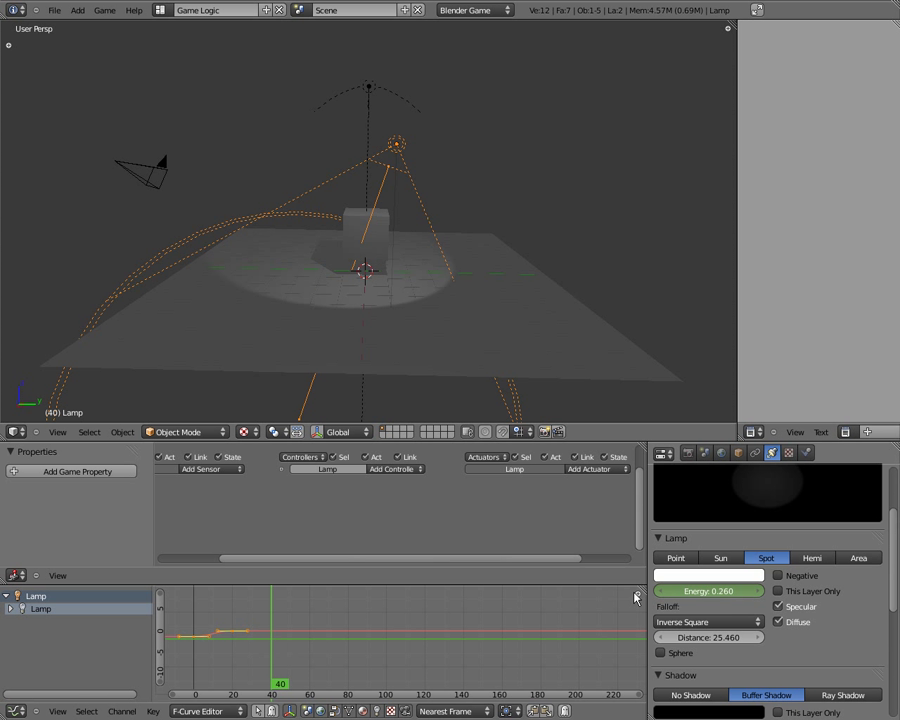
pyautogui.press('i')
# Step: Add Energy keyframes of 1.180 at frame 60, 0.180 at frame 80, and a brighter value at frame 100
pyautogui.click(312, 646)
pyautogui.click(310, 645)
pyautogui.moveTo(697, 593); pyautogui.dragTo(773, 599)
pyautogui.press('i')
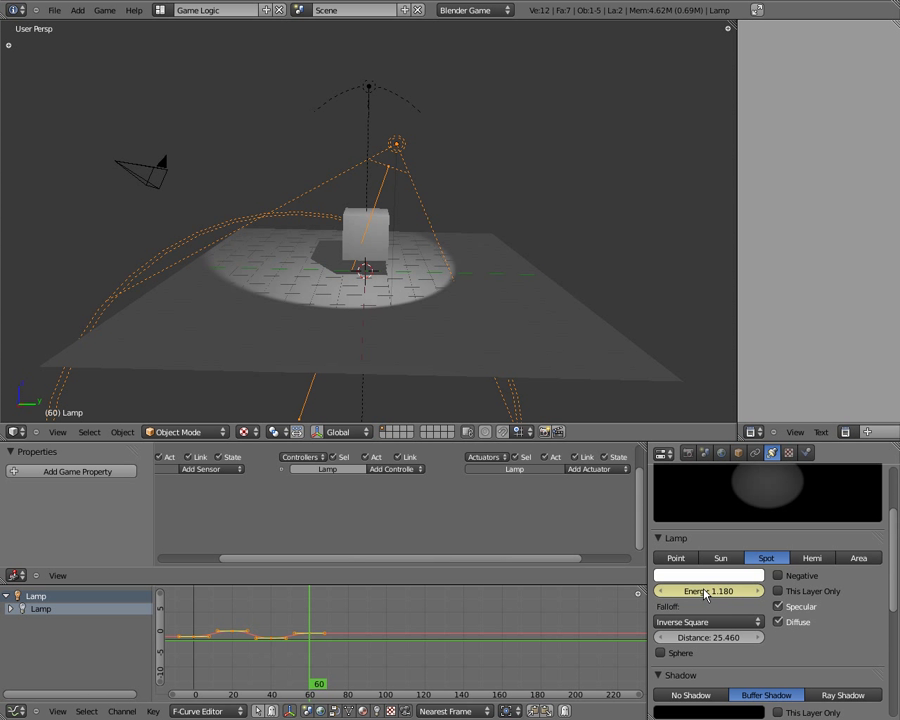
pyautogui.click(349, 645)
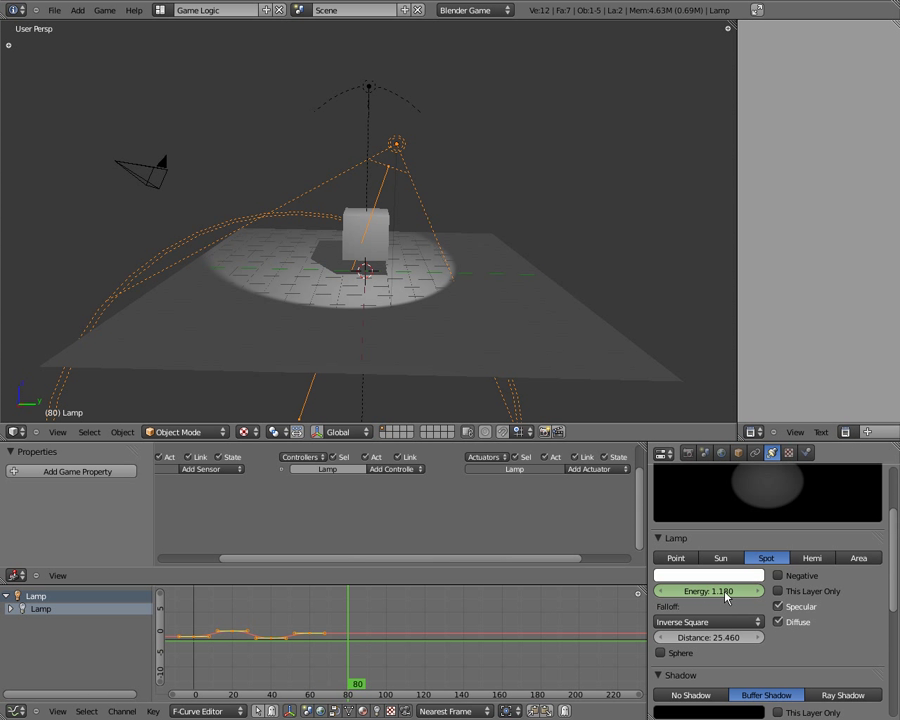
pyautogui.moveTo(727, 597); pyautogui.dragTo(700, 597)
pyautogui.press('i')
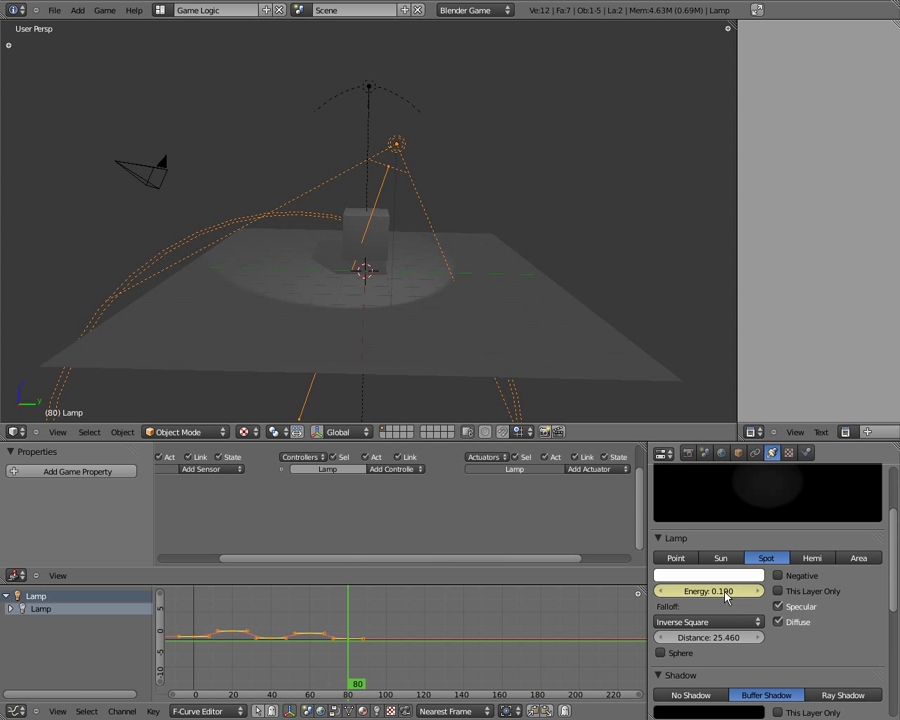
pyautogui.click(388, 645)
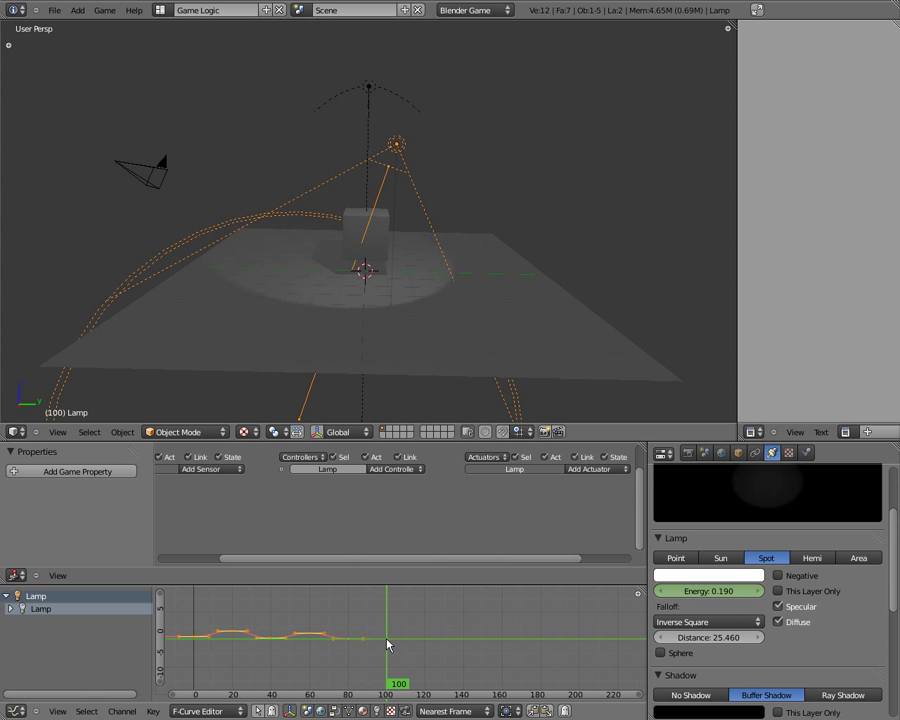
pyautogui.moveTo(708, 591); pyautogui.dragTo(745, 592)
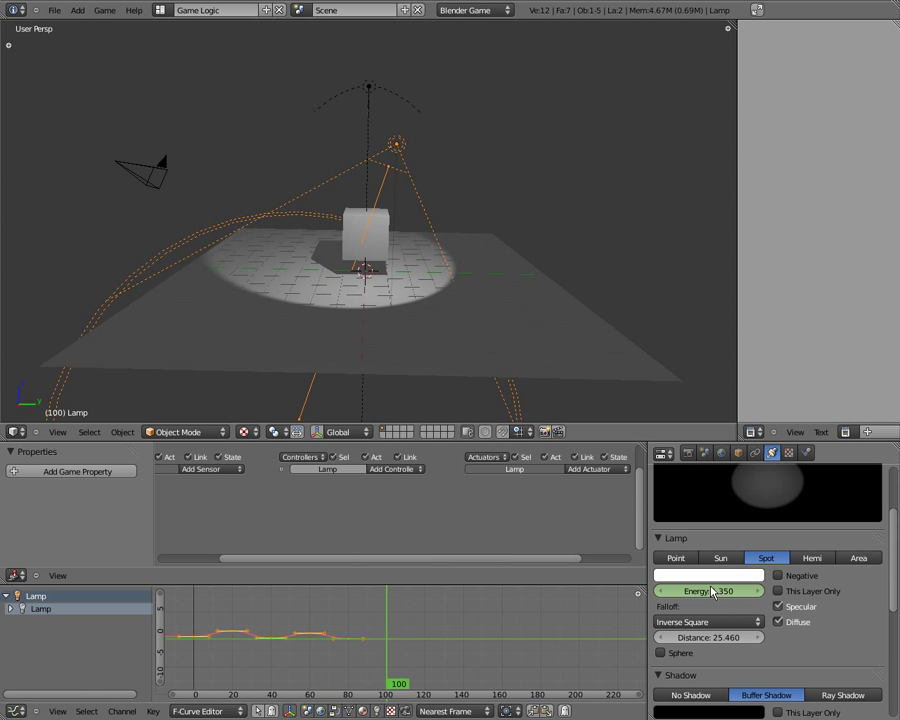
pyautogui.press('i')
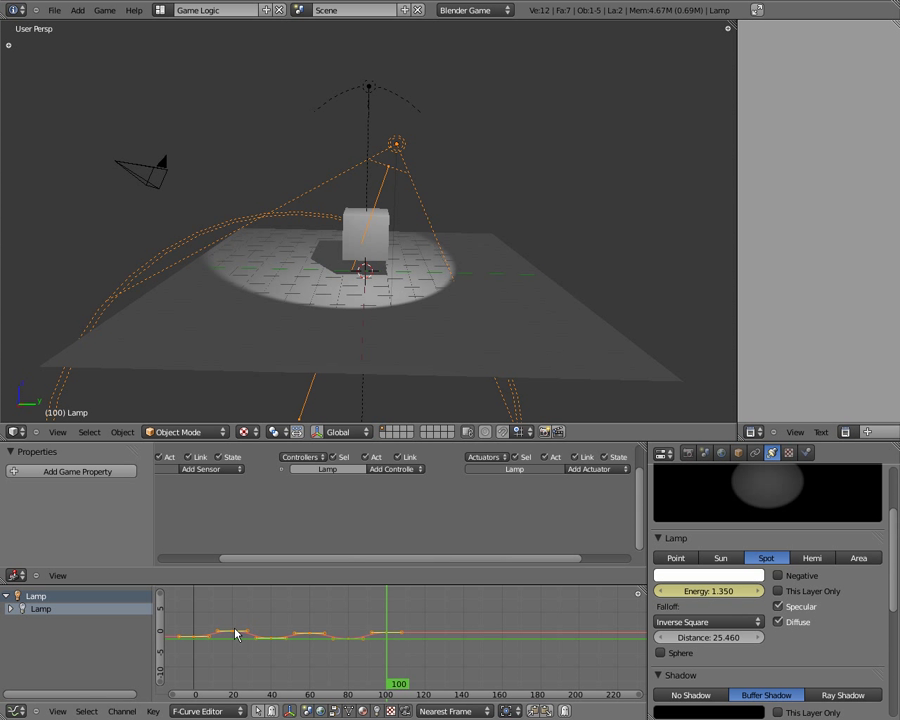
# Step: Keyframe Energy at 0.600 on frame 120, then play back the flicker animation
pyautogui.click(195, 643)
pyautogui.press('Left')
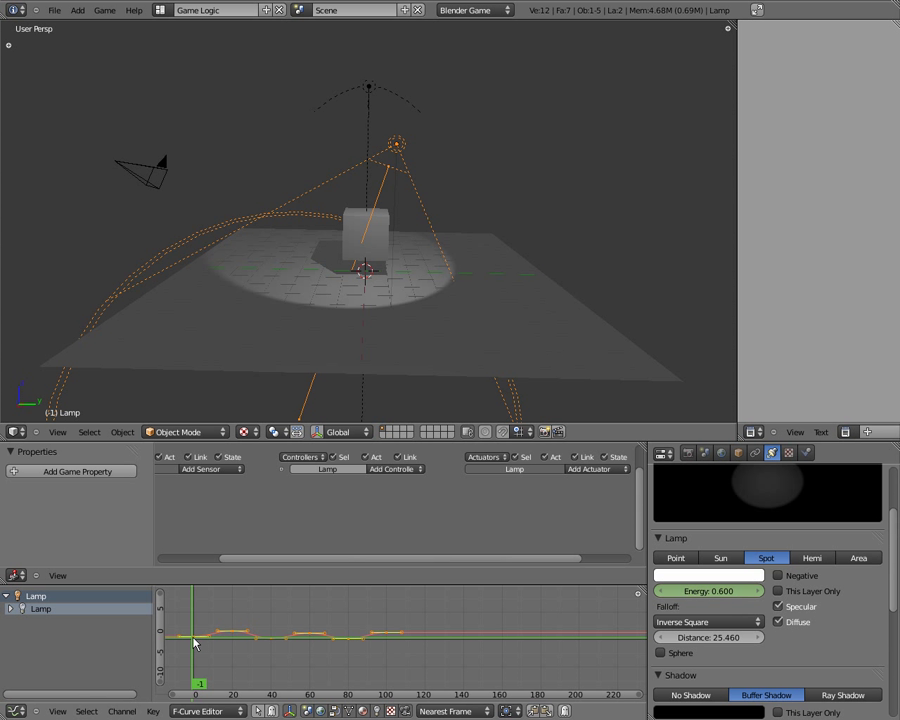
pyautogui.moveTo(195, 643); pyautogui.dragTo(425, 645)
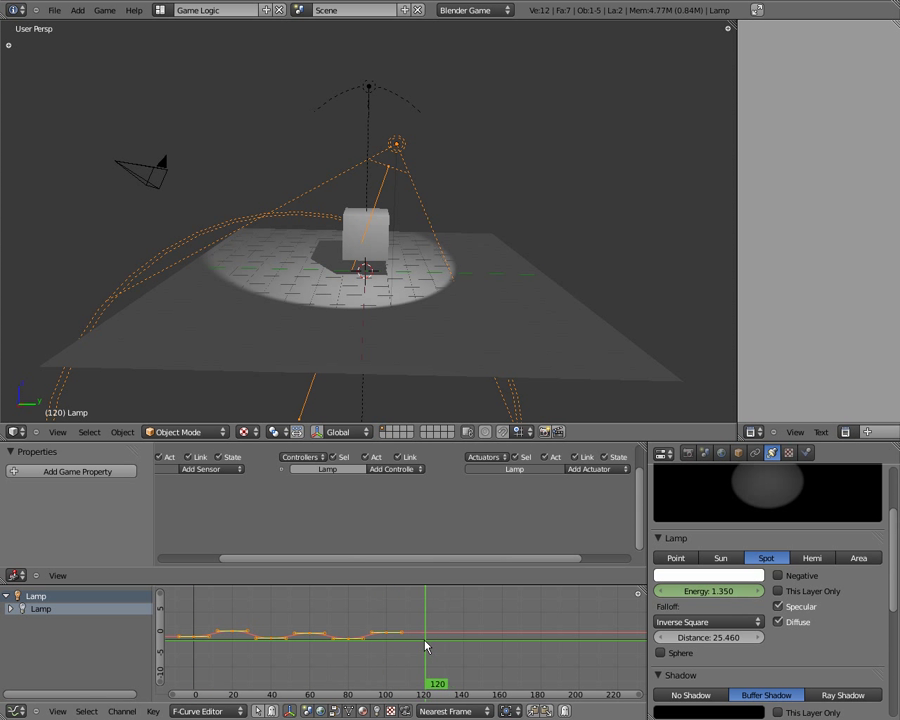
pyautogui.click(716, 598)
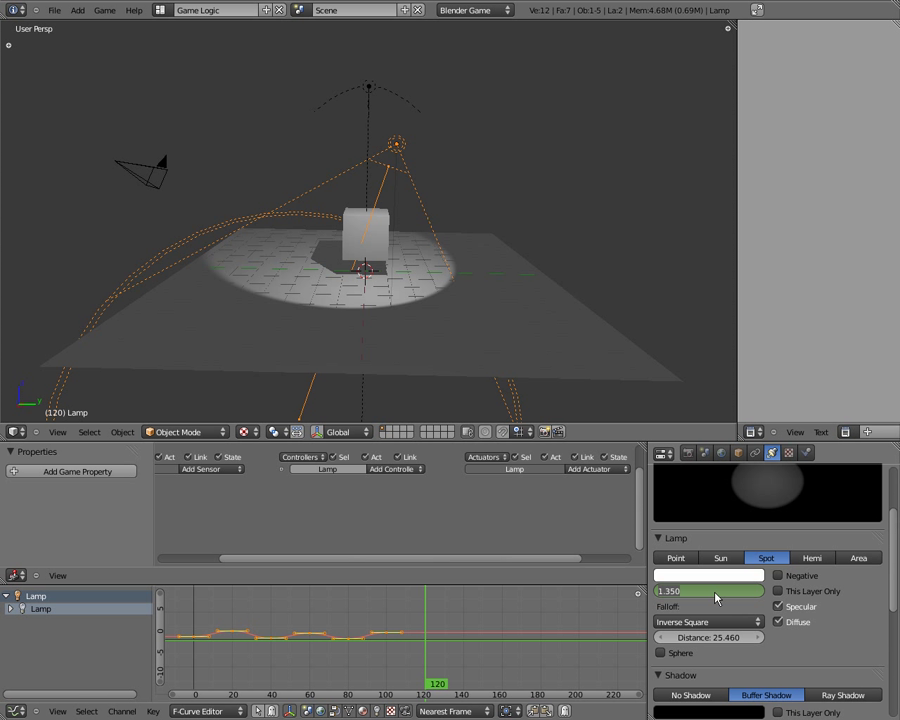
pyautogui.press('BackSpace')
pyautogui.press('Return')
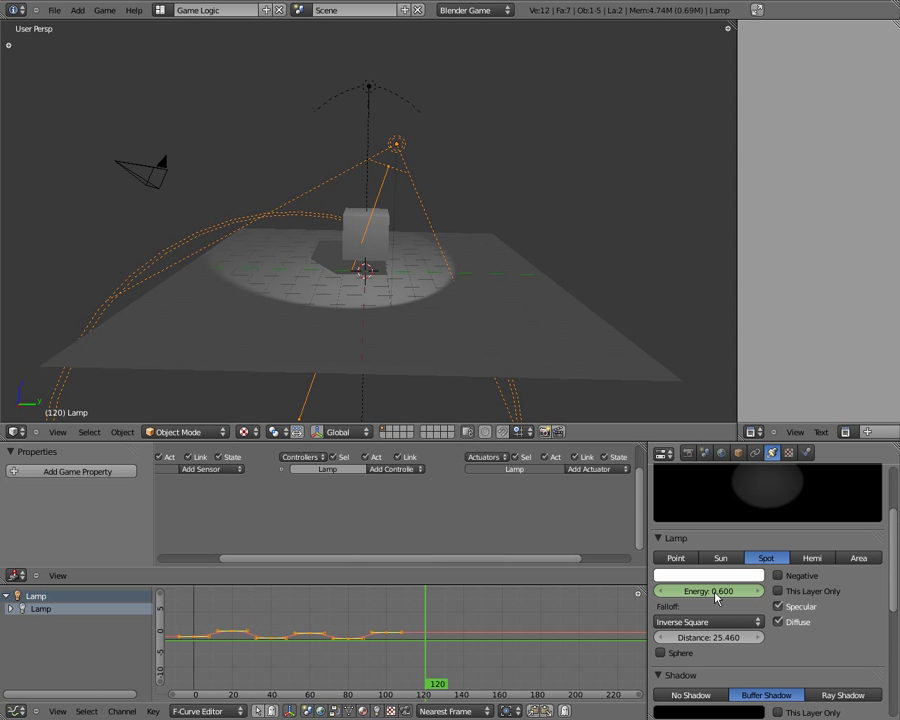
pyautogui.press('i')
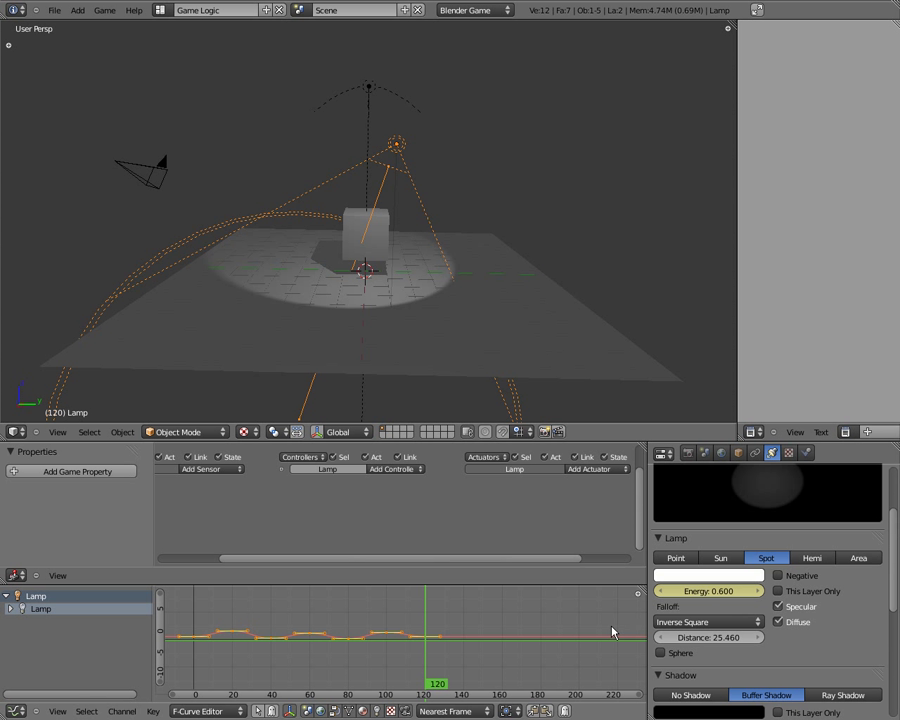
pyautogui.hotkey('alt', 'a')
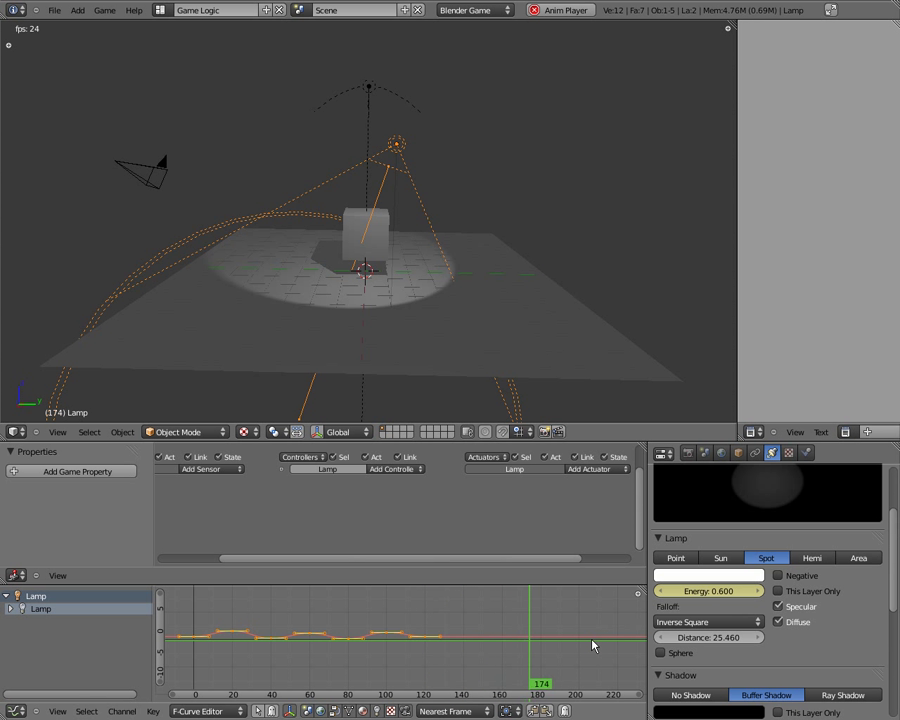
pyautogui.moveTo(470, 668); pyautogui.dragTo(202, 690)
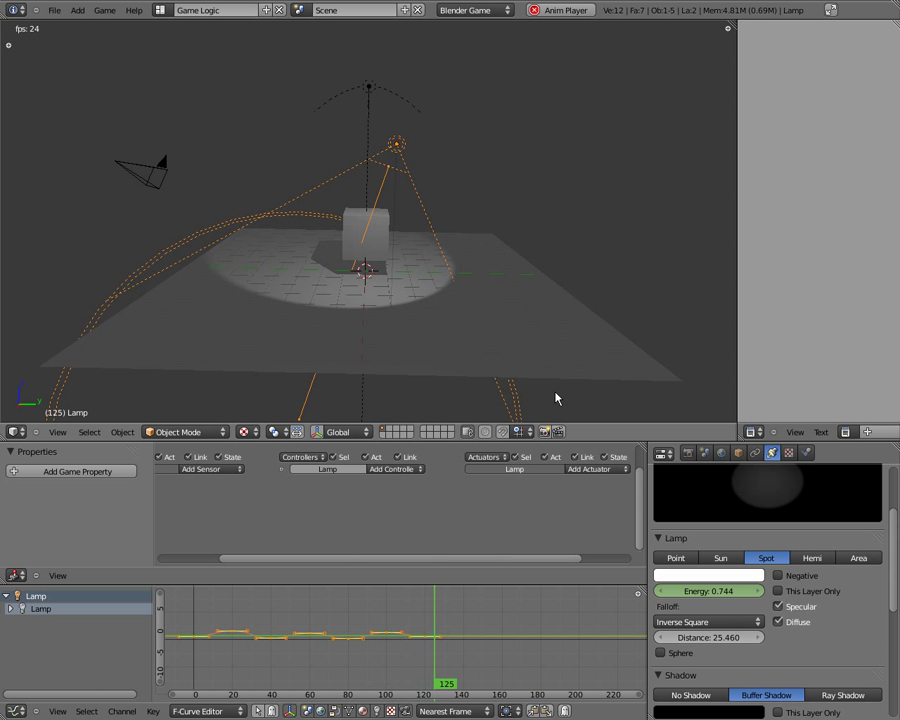
pyautogui.hotkey('alt', 'a')
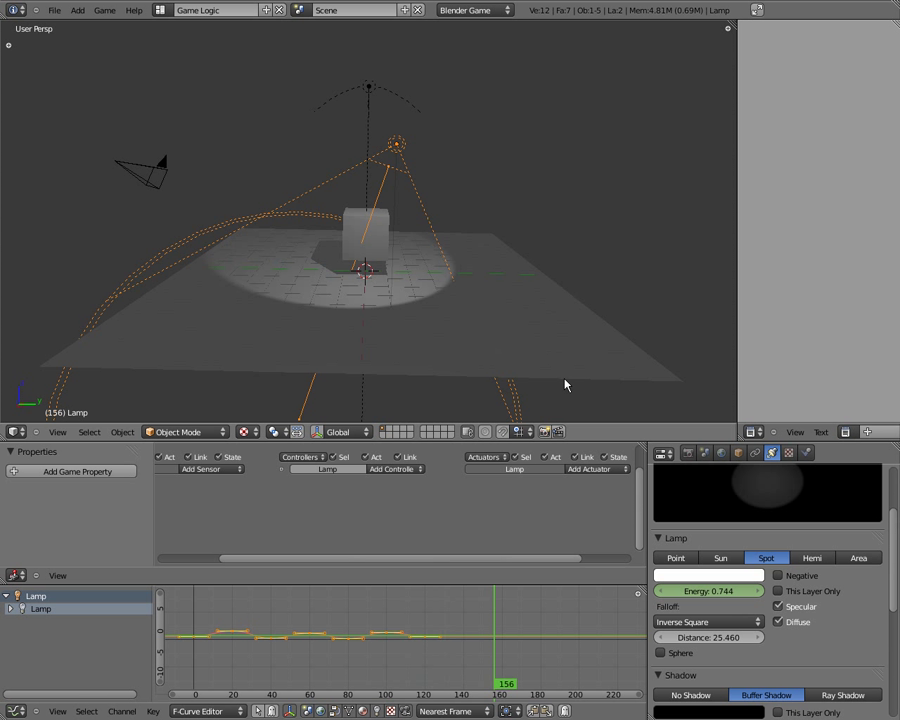
pyautogui.press('p')
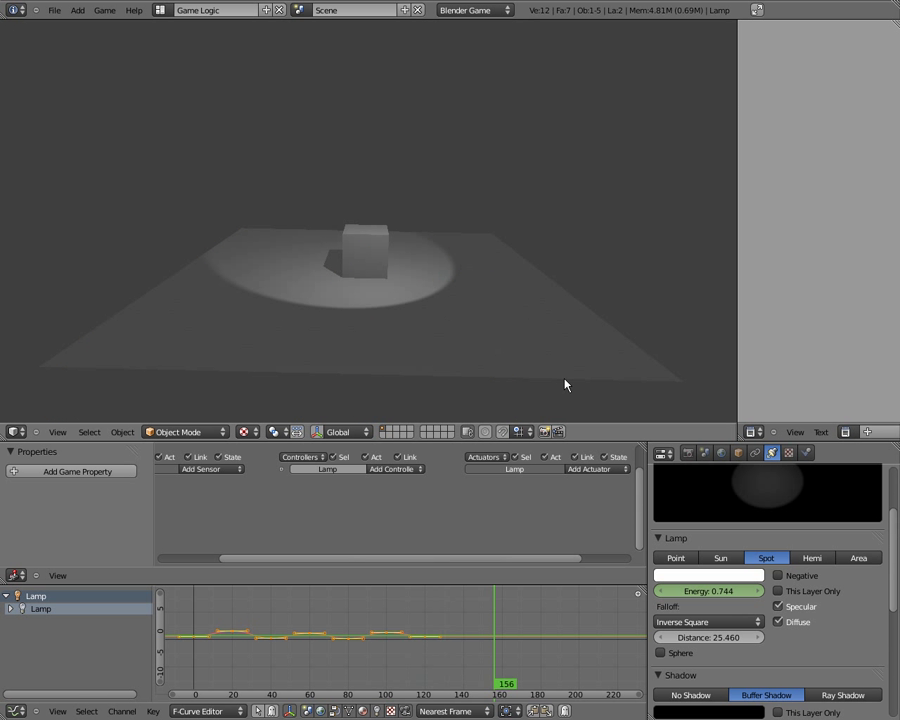
pyautogui.press('Escape')
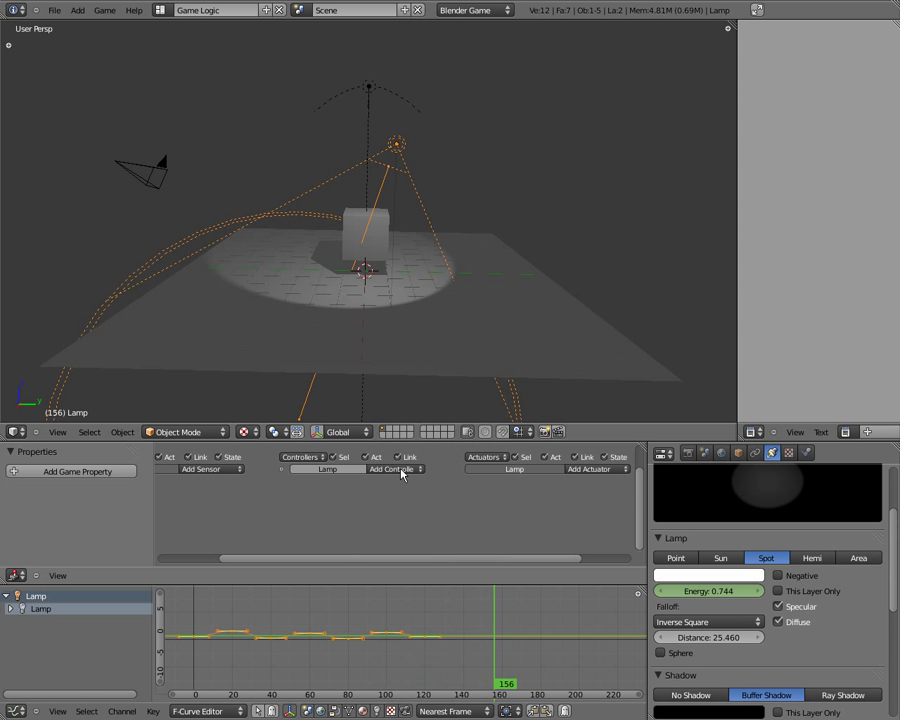
pyautogui.moveTo(330, 560); pyautogui.dragTo(264, 553)
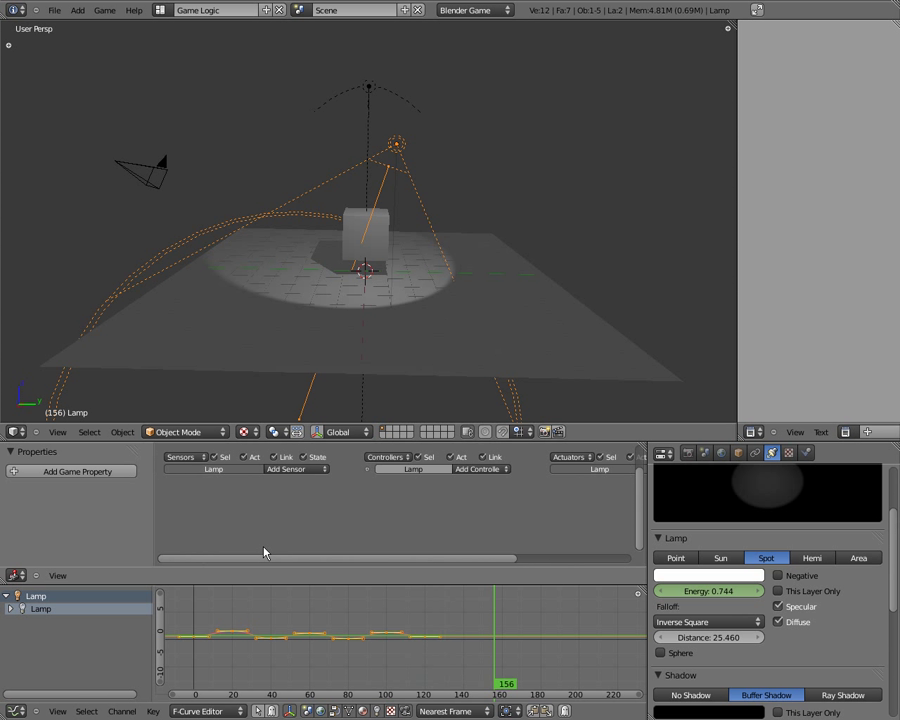
# Step: Add an Always sensor to the lamp and switch on its true-level pulse mode
pyautogui.click(321, 474)
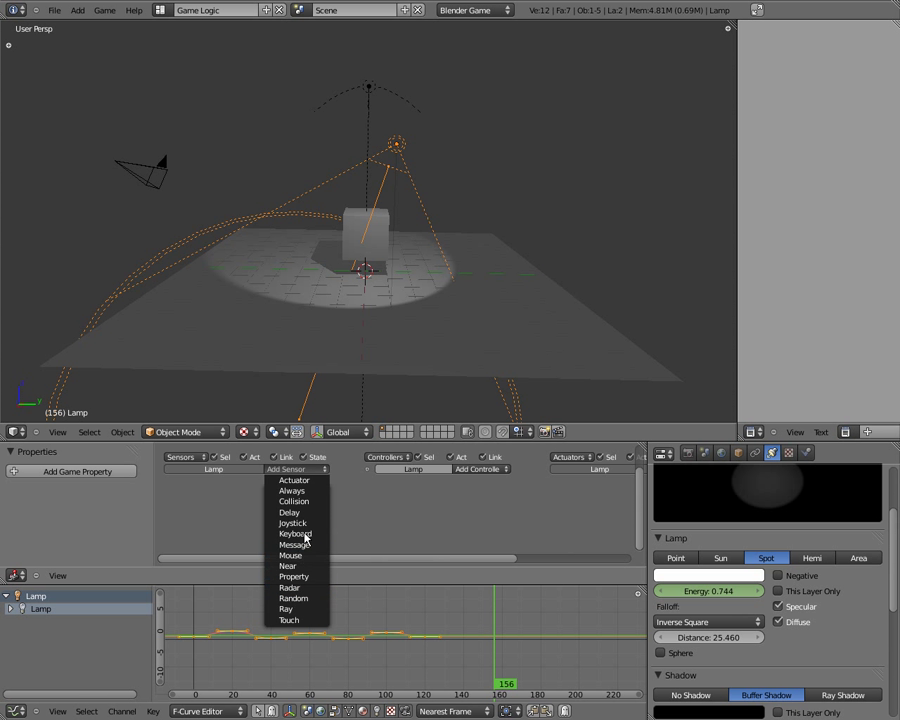
pyautogui.click(287, 492)
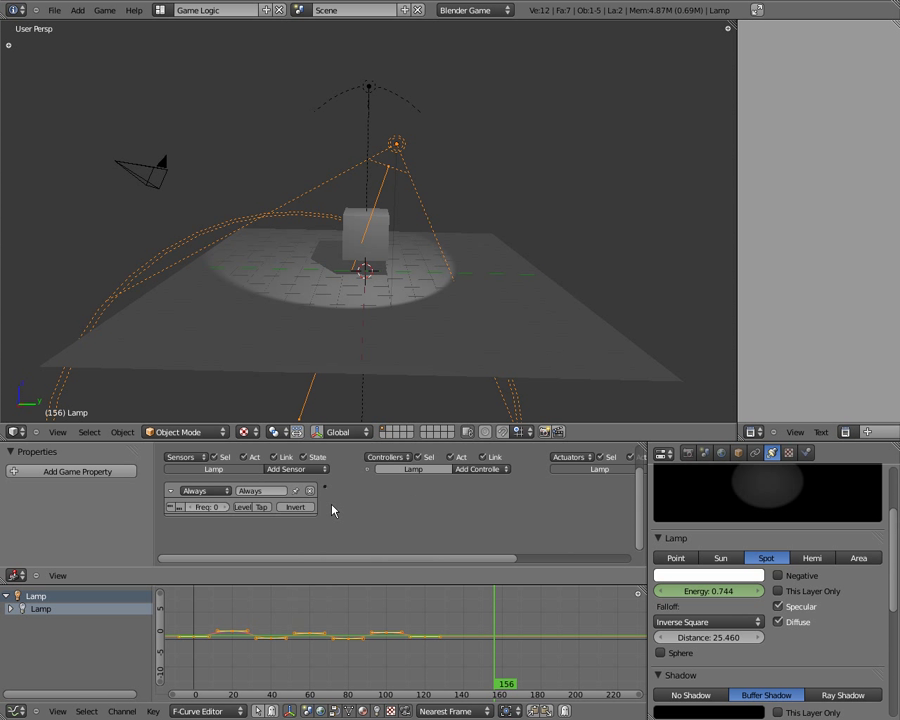
pyautogui.click(170, 507)
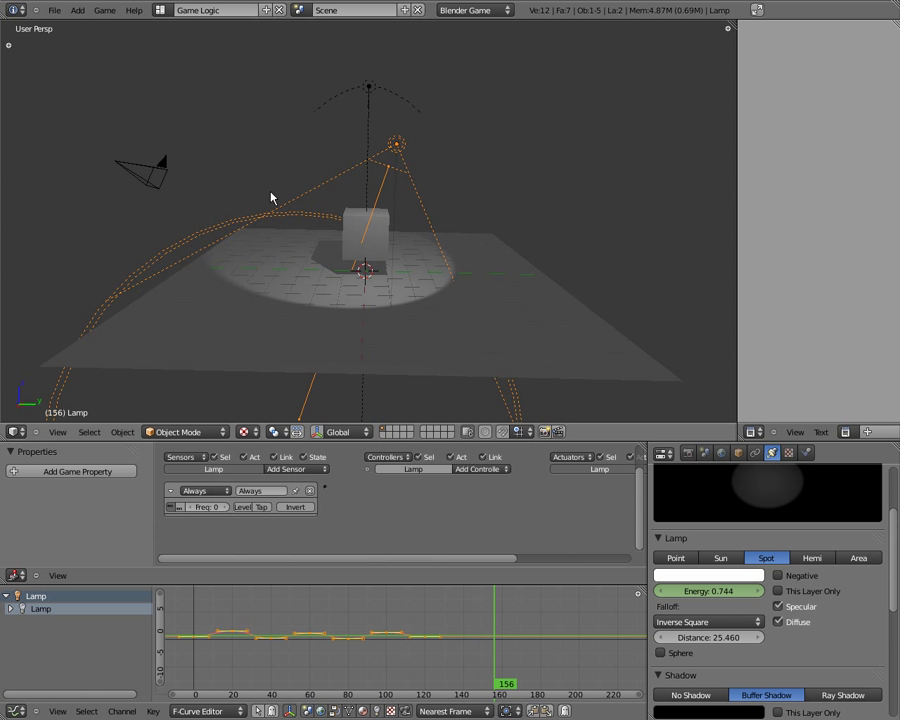
pyautogui.click(481, 469)
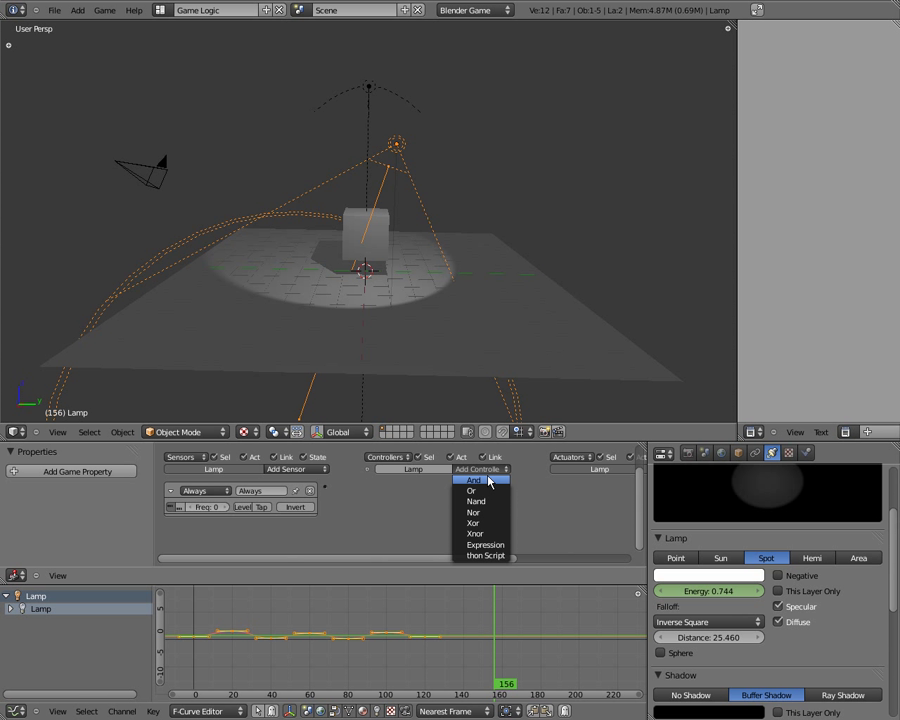
# Step: Add an And controller linked from the Always sensor, and add an F-Curve actuator
pyautogui.click(488, 481)
pyautogui.moveTo(325, 487); pyautogui.dragTo(379, 552)
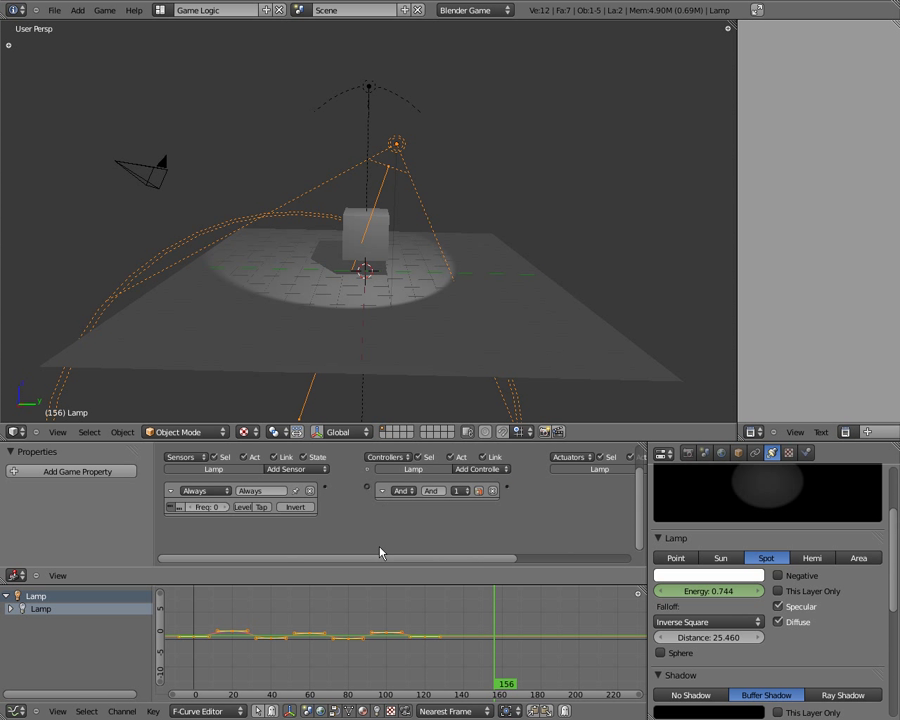
pyautogui.moveTo(326, 488); pyautogui.dragTo(368, 489)
pyautogui.moveTo(382, 558); pyautogui.dragTo(506, 530)
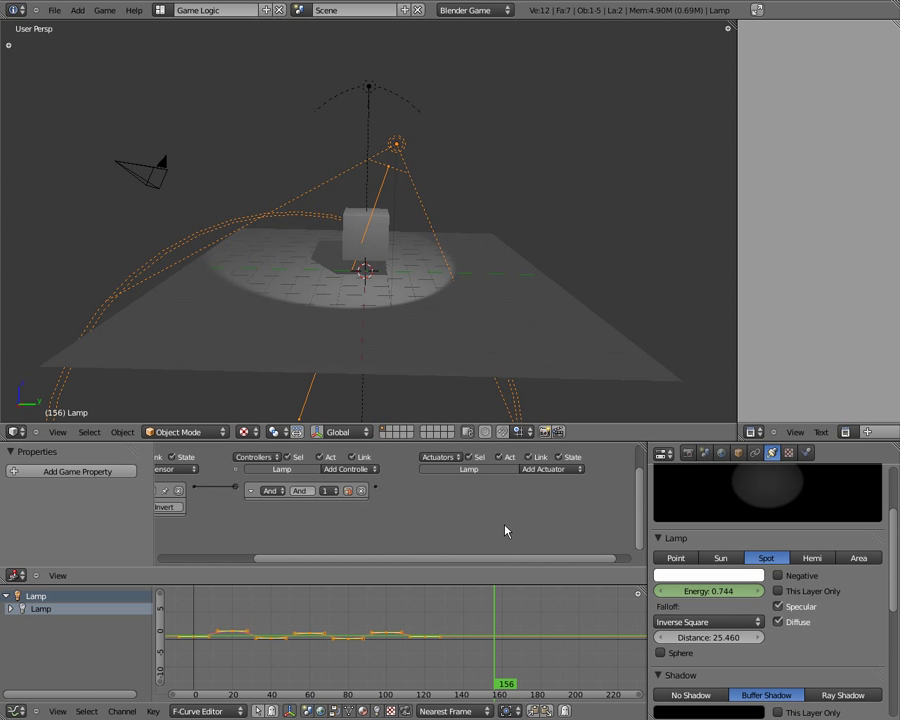
pyautogui.click(537, 469)
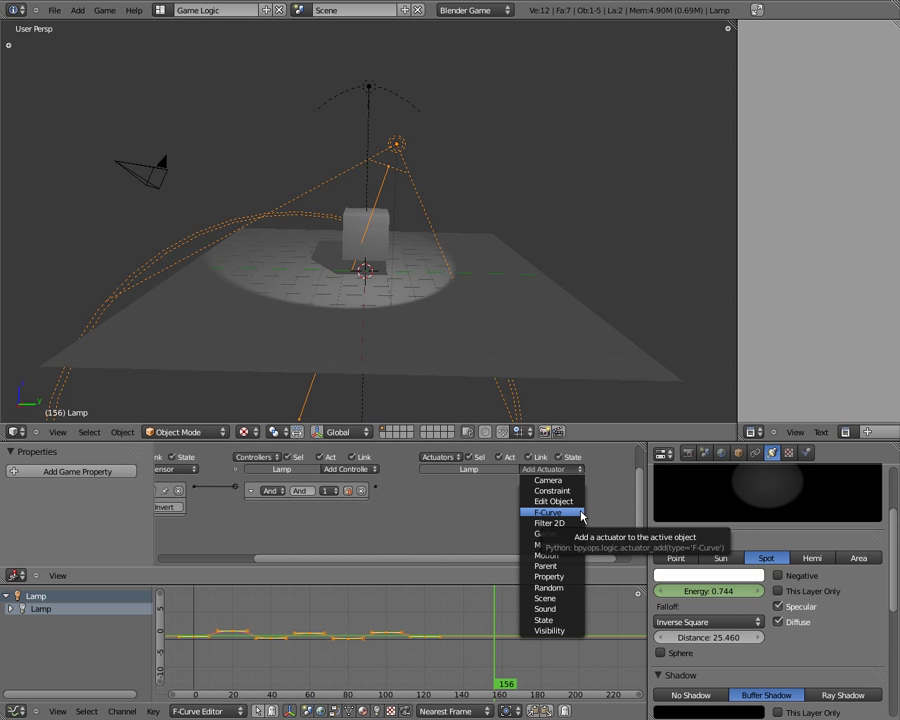
pyautogui.click(580, 512)
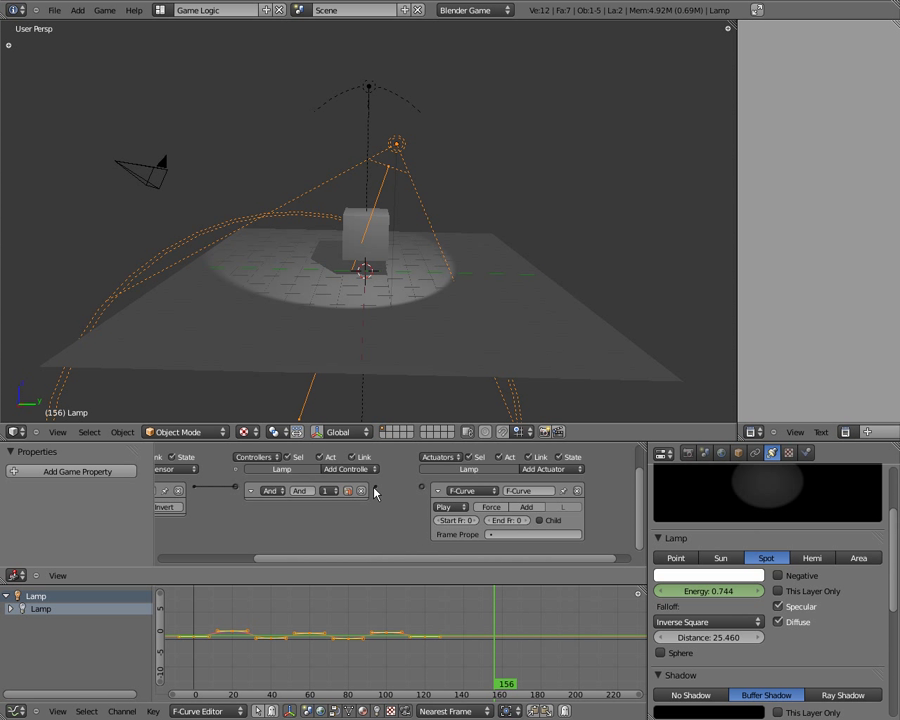
# Step: Link the And controller to the F-Curve actuator and set its End frame to 120
pyautogui.moveTo(376, 489); pyautogui.dragTo(422, 490)
pyautogui.moveTo(347, 557); pyautogui.dragTo(265, 546)
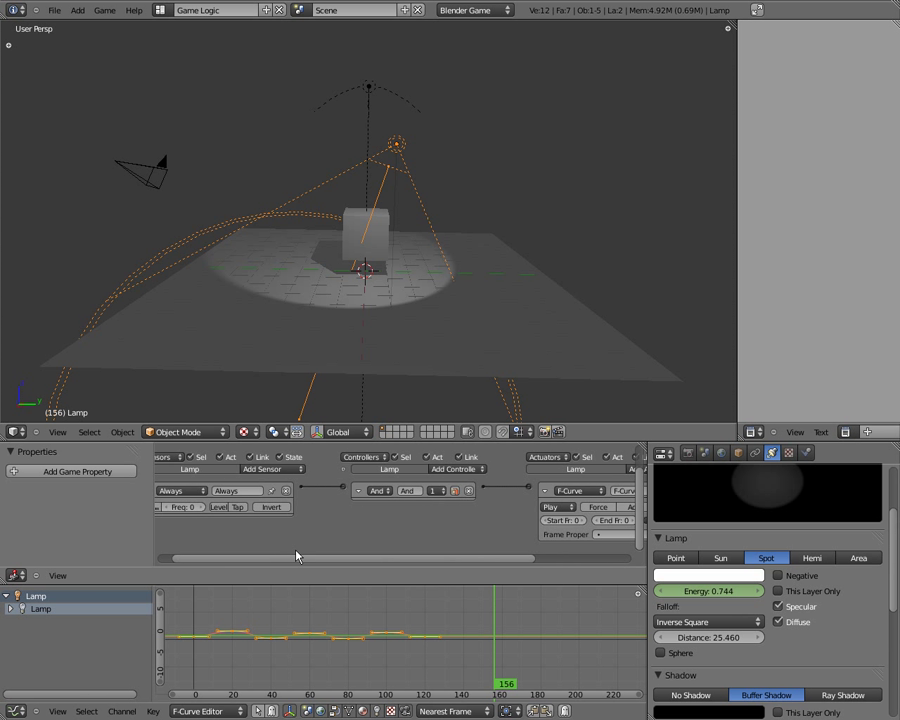
pyautogui.moveTo(301, 568); pyautogui.dragTo(428, 555)
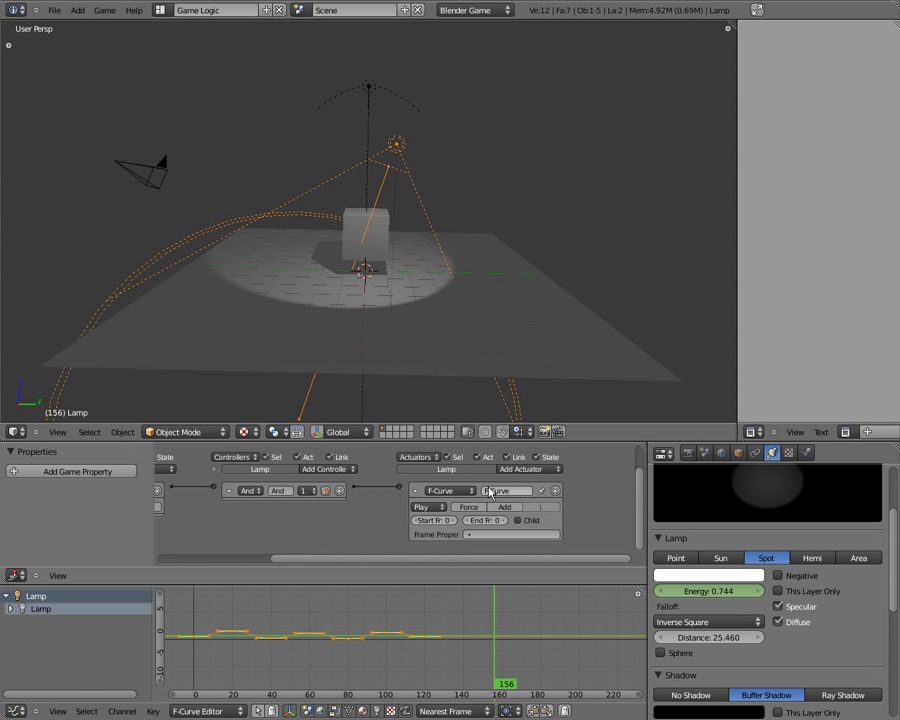
pyautogui.click(488, 521)
pyautogui.write('120')
pyautogui.press('Return')
# Step: Adjust the logic links and run the game with P to watch the spot flicker
pyautogui.moveTo(491, 559); pyautogui.dragTo(380, 558)
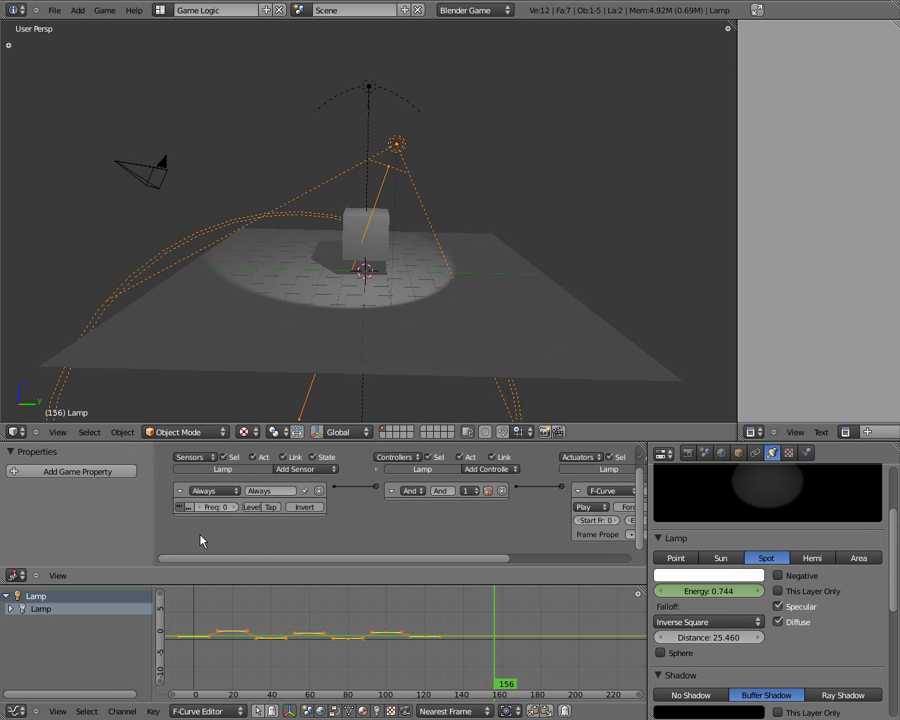
pyautogui.moveTo(201, 560); pyautogui.dragTo(294, 559)
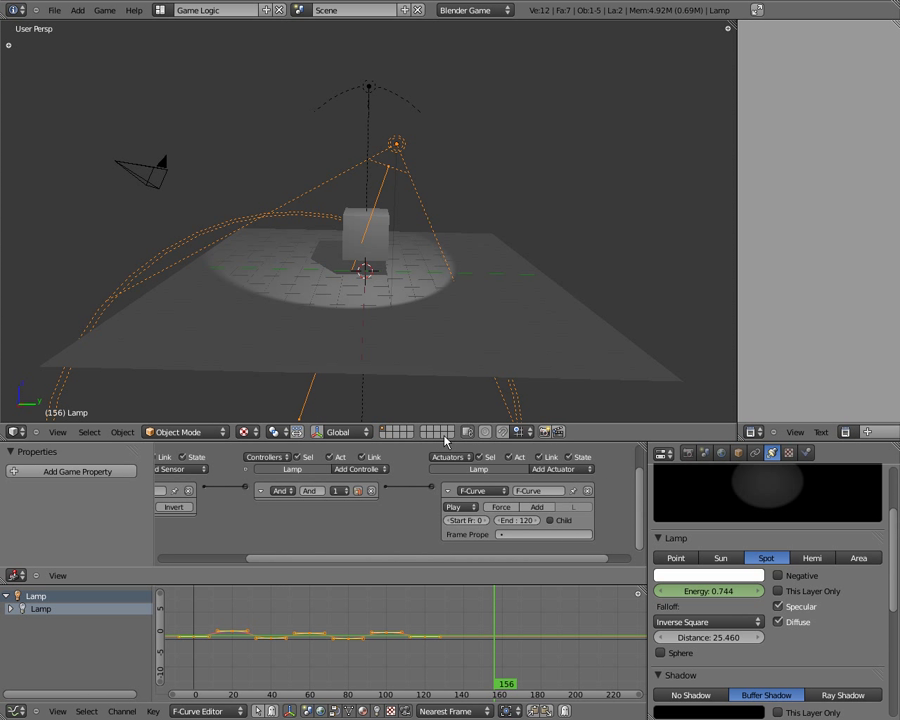
pyautogui.moveTo(459, 567); pyautogui.dragTo(368, 553)
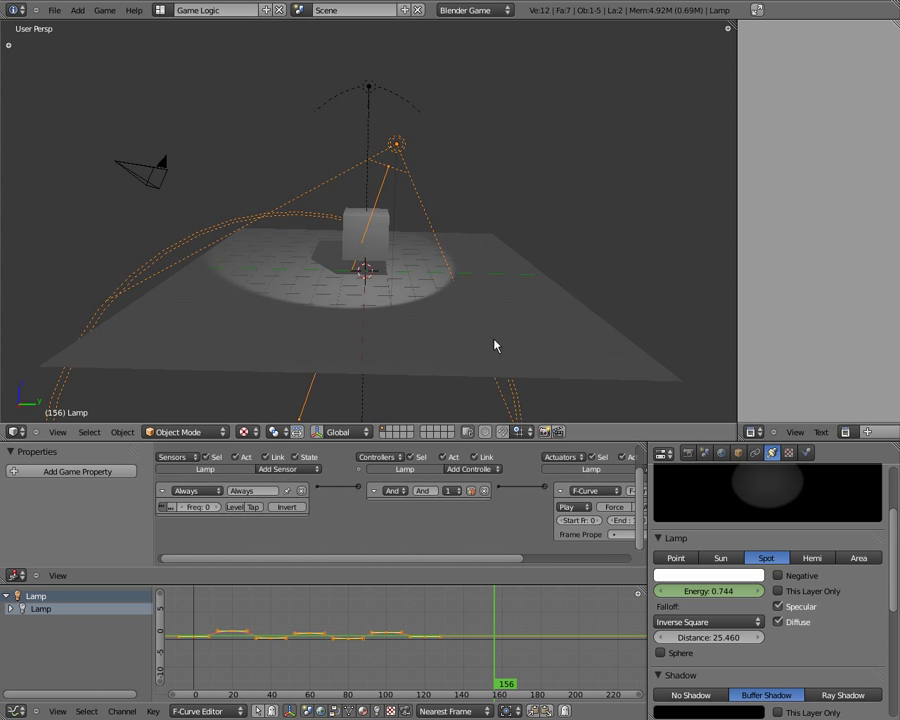
pyautogui.press('p')
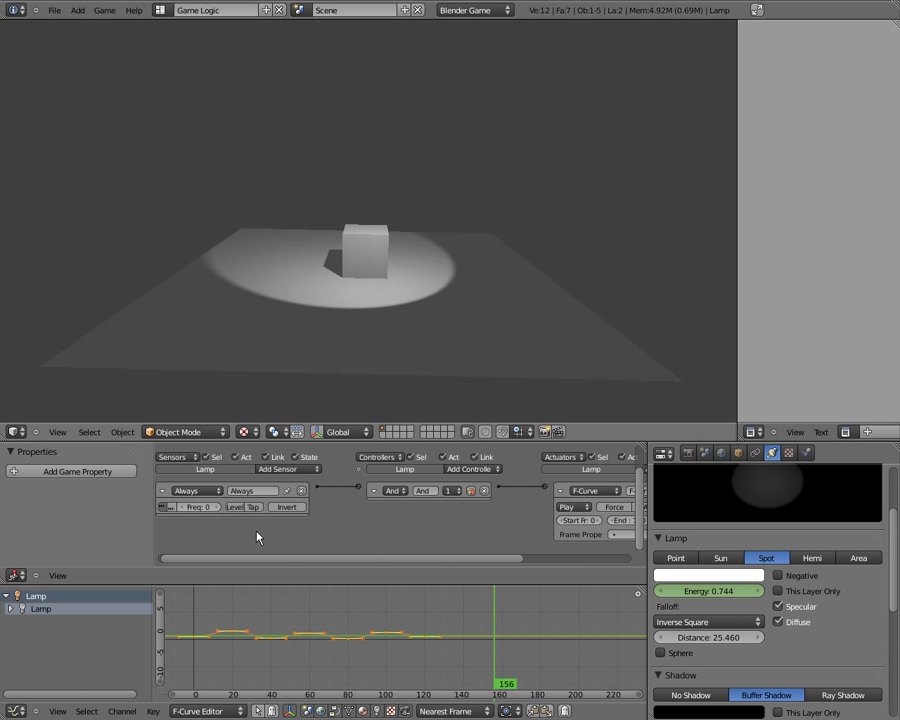
pyautogui.press('Escape')
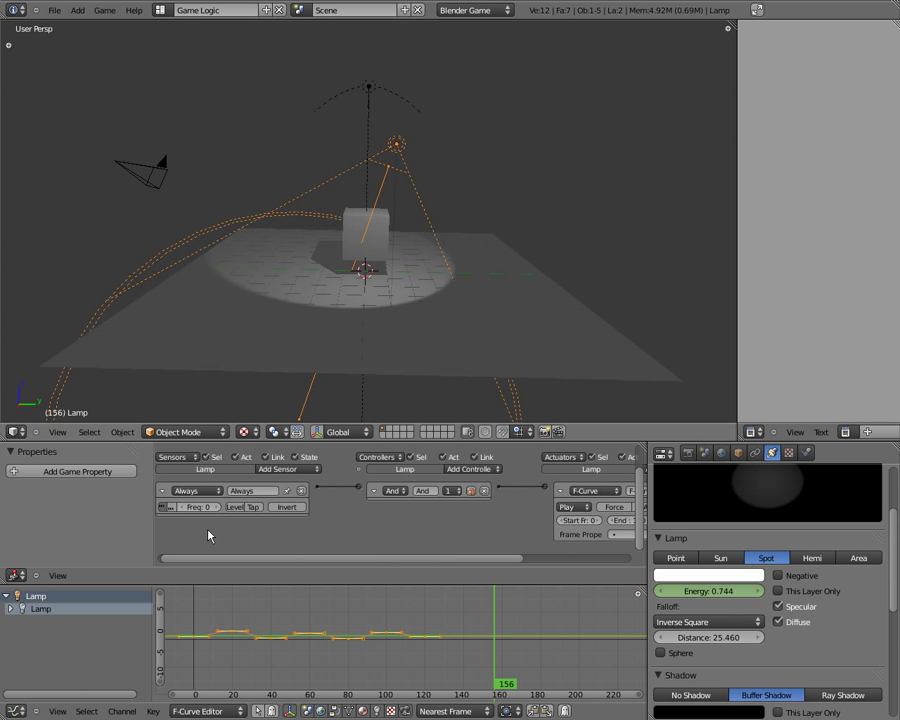